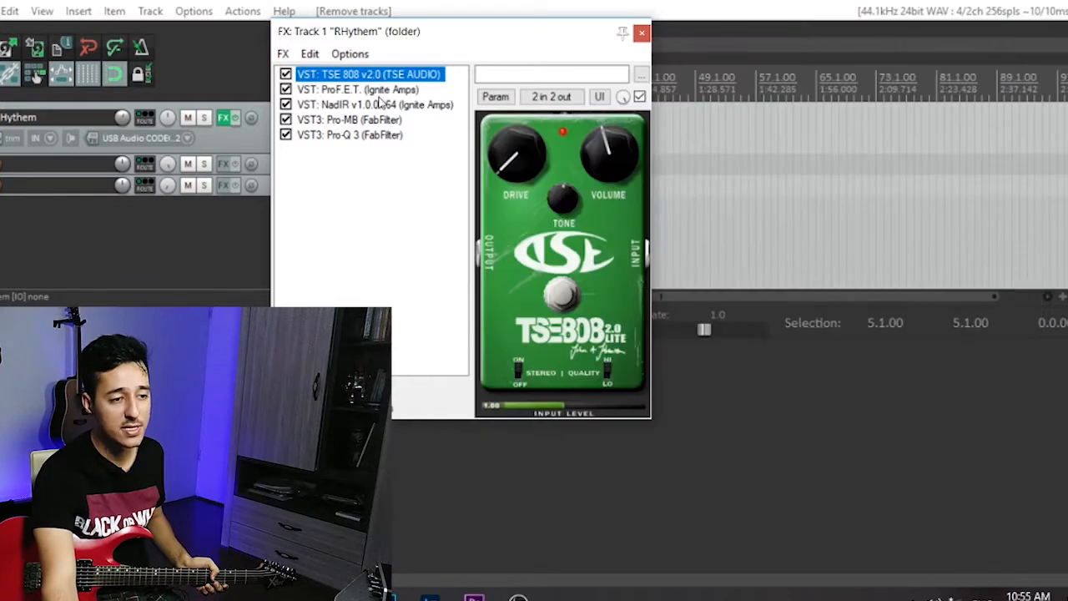
# On the ProF.E.T. preamp, lower the gain to about 10:30 and the bass to about 11 o'clock.
pyautogui.click(376, 93)
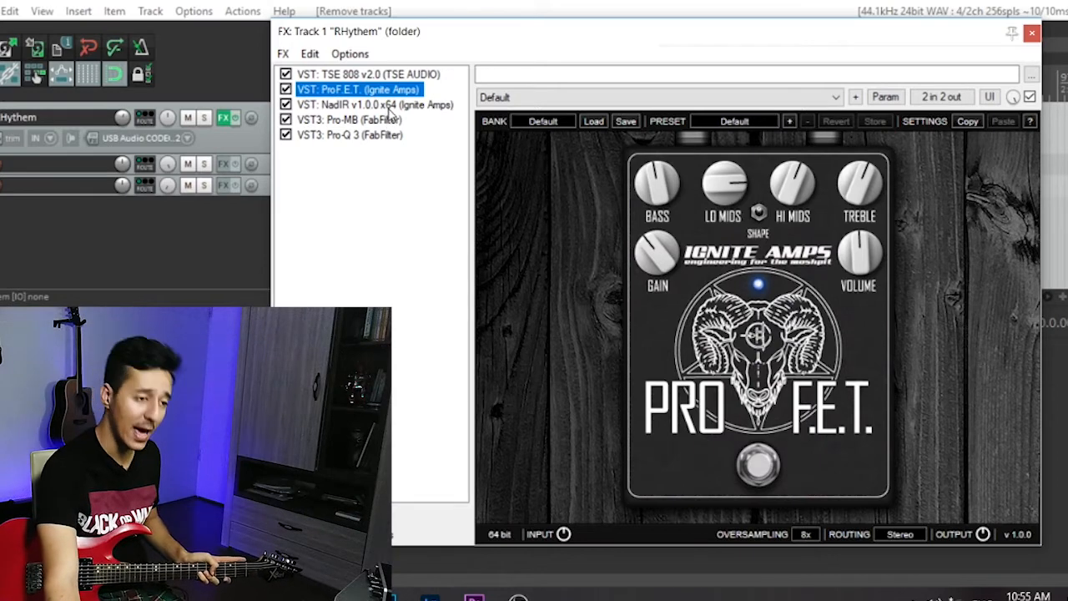
pyautogui.click(387, 109)
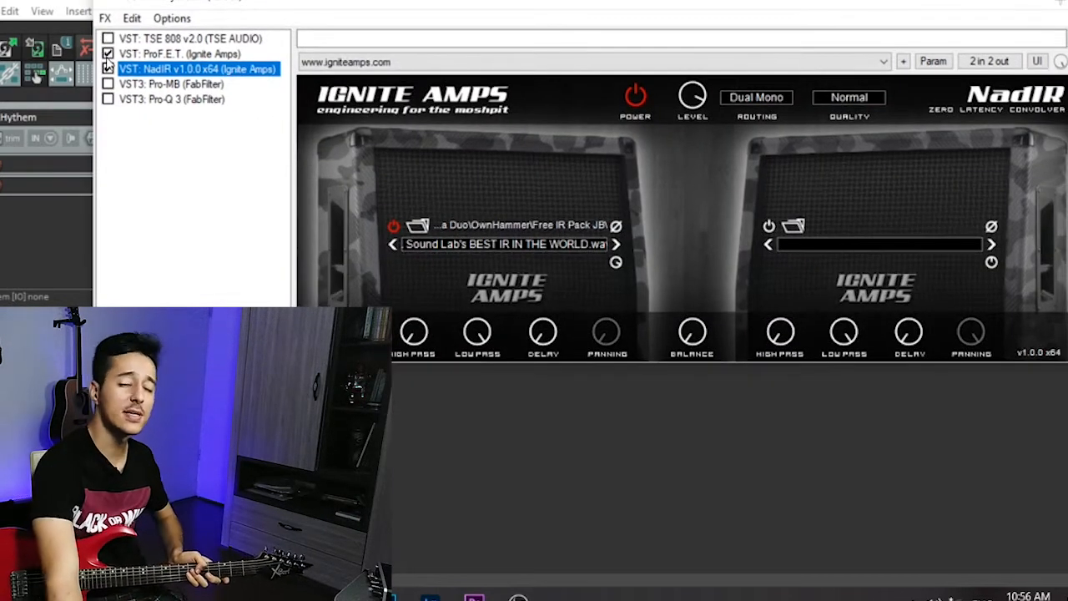
pyautogui.click(147, 54)
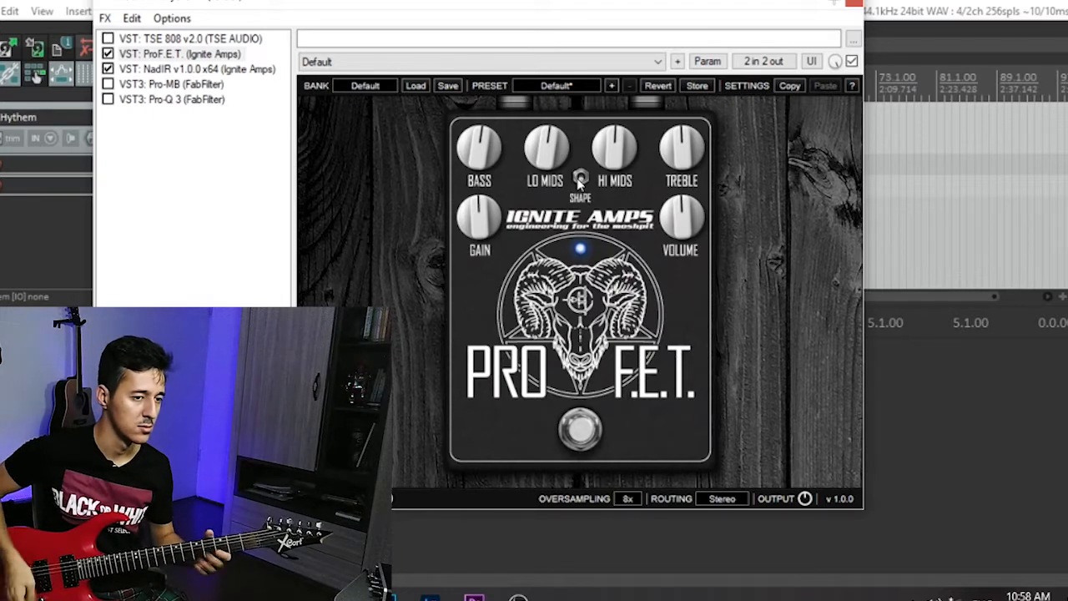
pyautogui.moveTo(484, 212); pyautogui.dragTo(488, 250)
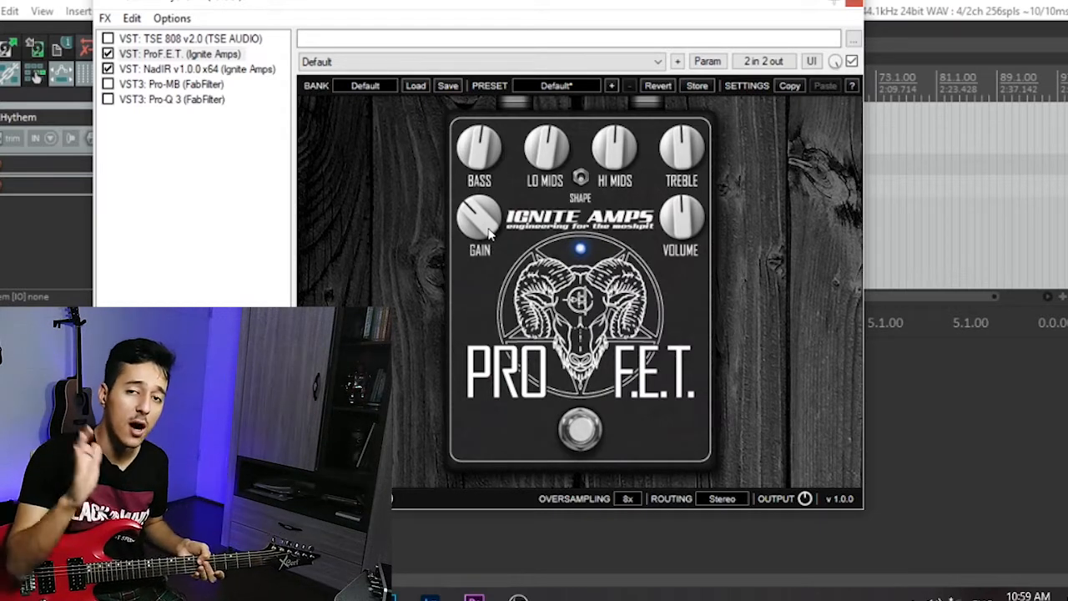
pyautogui.moveTo(484, 152); pyautogui.dragTo(492, 181)
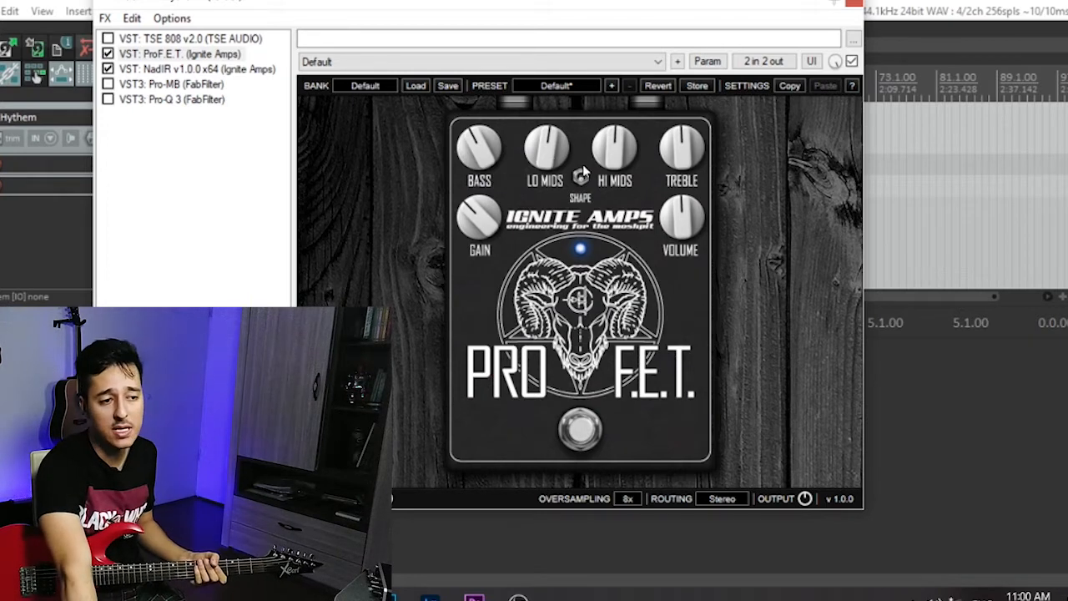
# Raise the ProF.E.T. low mids to about 3 o'clock, high mids to about 2 o'clock and treble to about 1 o'clock.
pyautogui.moveTo(552, 161); pyautogui.dragTo(557, 125)
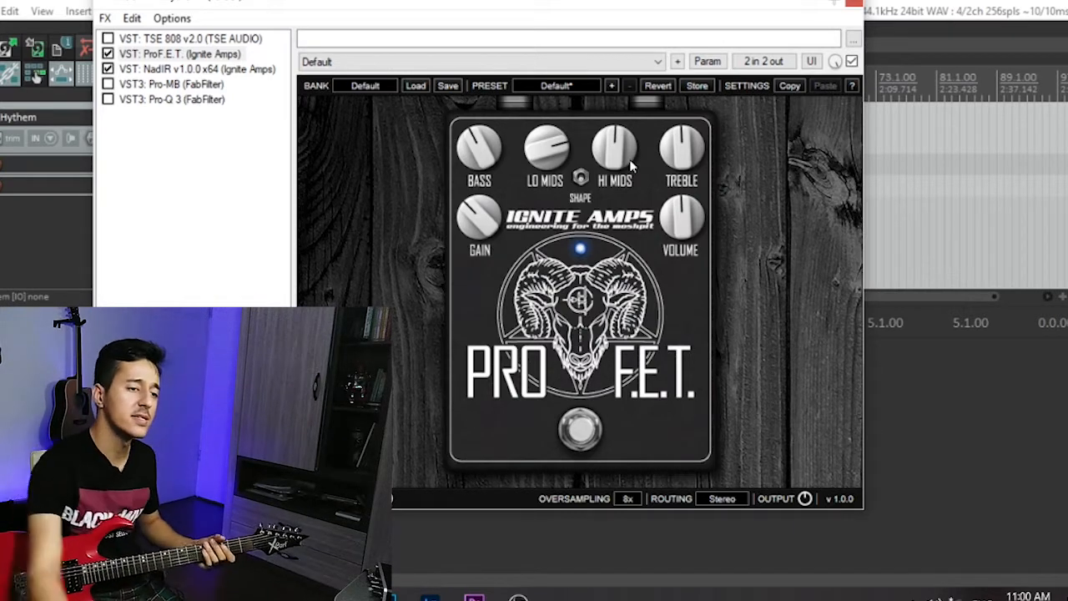
pyautogui.moveTo(625, 156)
pyautogui.mouseDown()
pyautogui.moveTo(626, 103)
pyautogui.moveTo(621, 147)
pyautogui.mouseUp()
pyautogui.moveTo(548, 150); pyautogui.dragTo(548, 145)
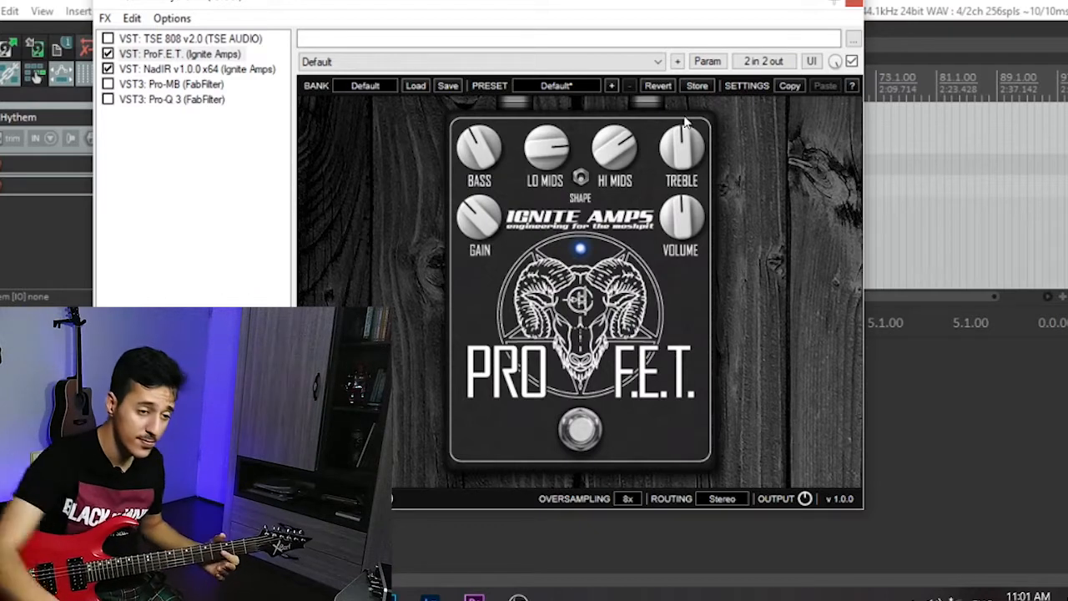
pyautogui.moveTo(672, 136); pyautogui.dragTo(678, 115)
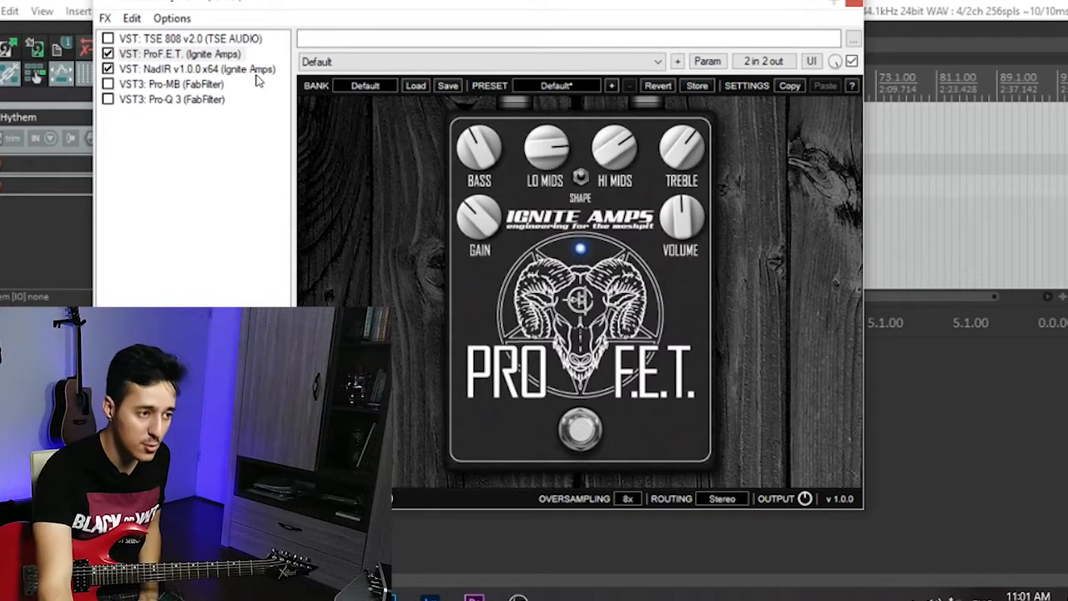
# Review the impulse response loaded in NadIR's first cabinet, the other IR files available and the control for browsing to an IR file.
pyautogui.click(227, 71)
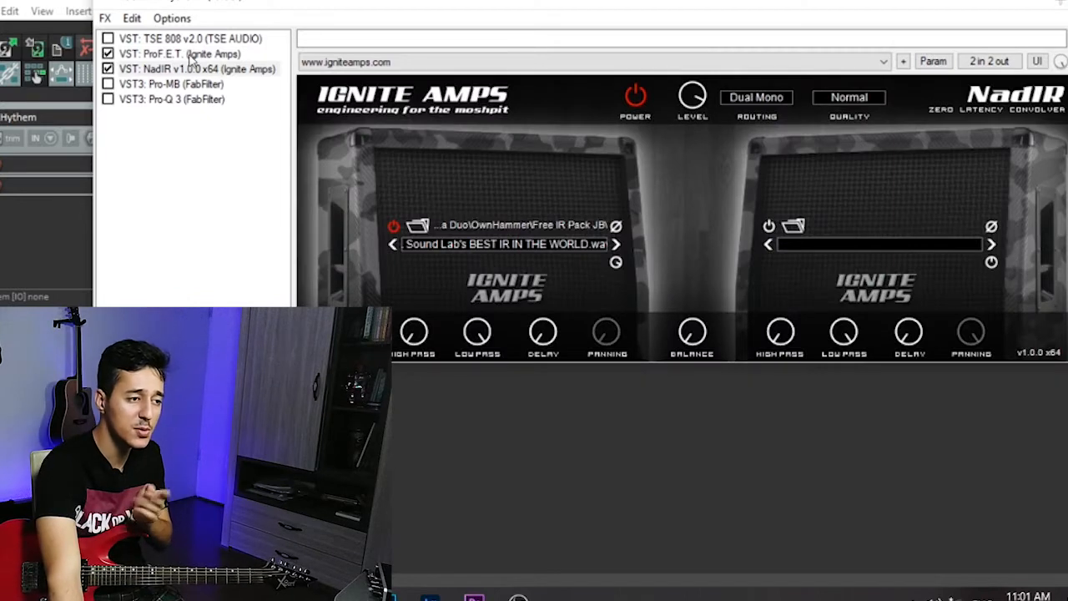
pyautogui.click(177, 55)
pyautogui.click(187, 71)
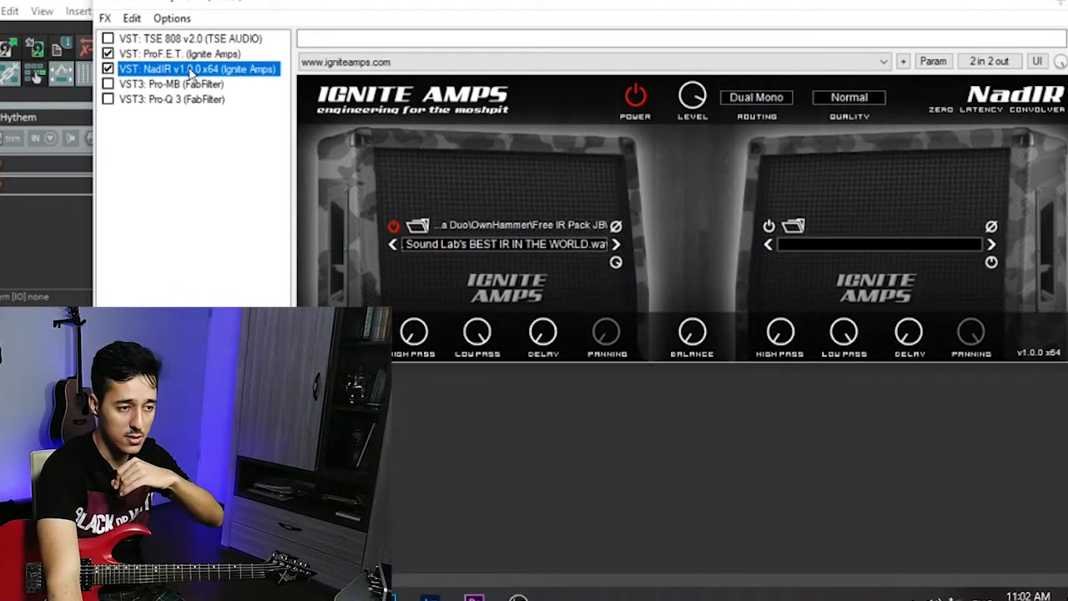
pyautogui.click(461, 243)
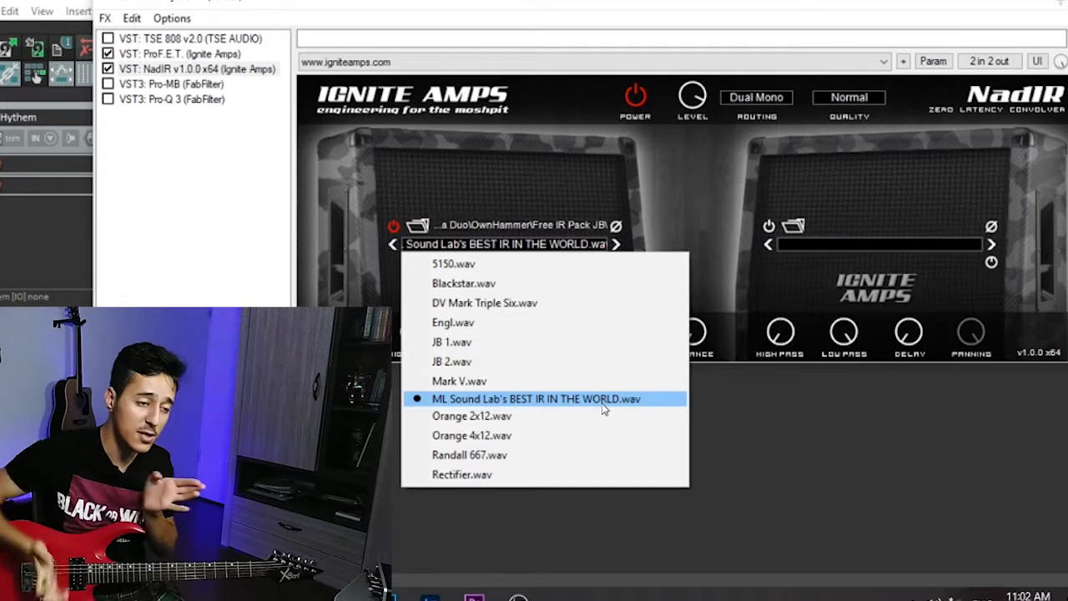
pyautogui.click(451, 150)
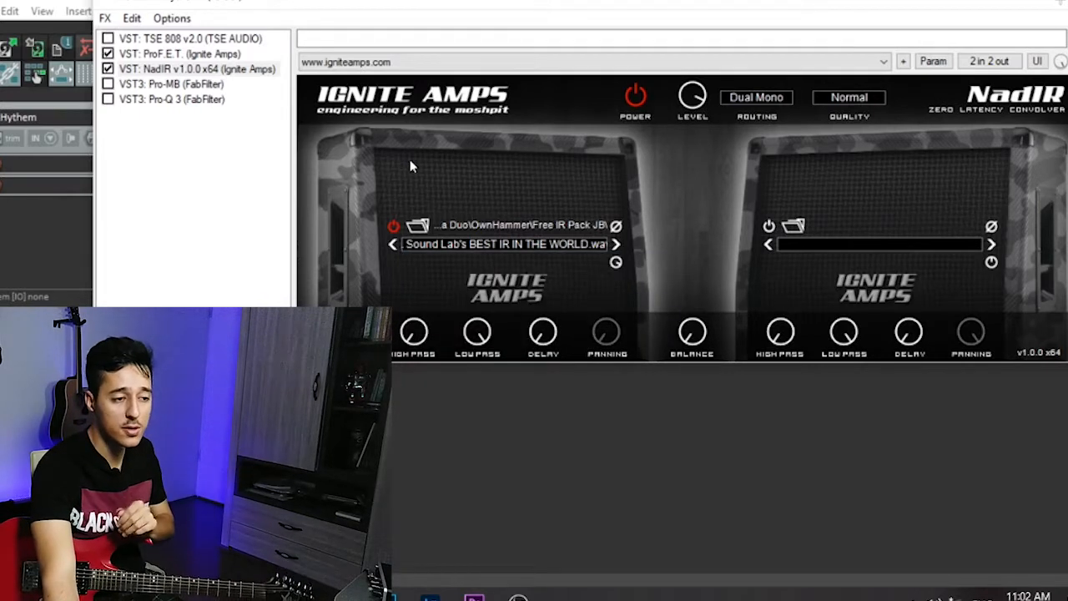
pyautogui.click(442, 245)
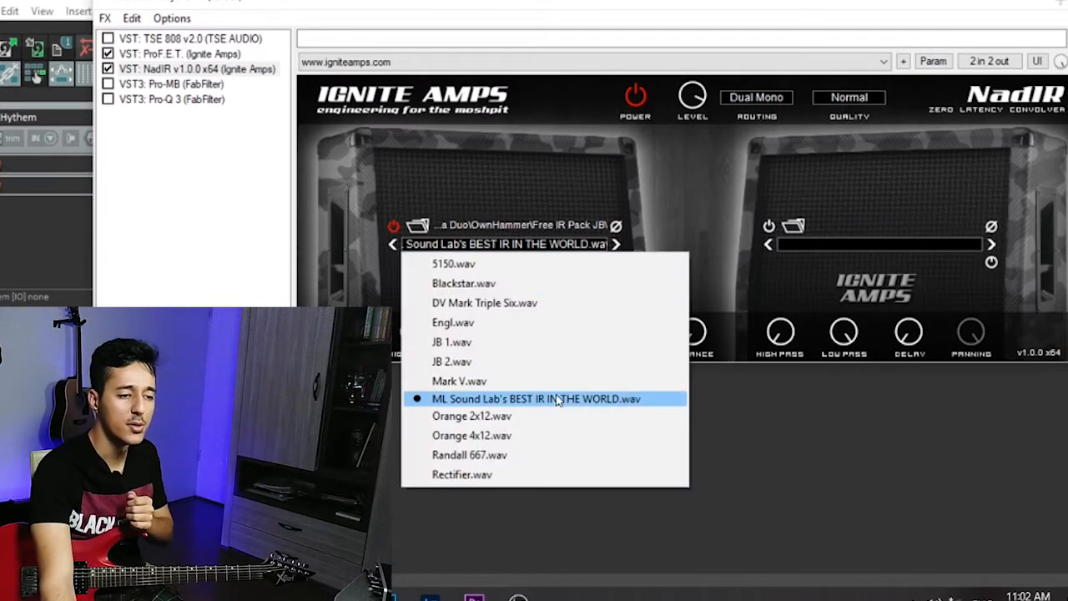
pyautogui.click(478, 199)
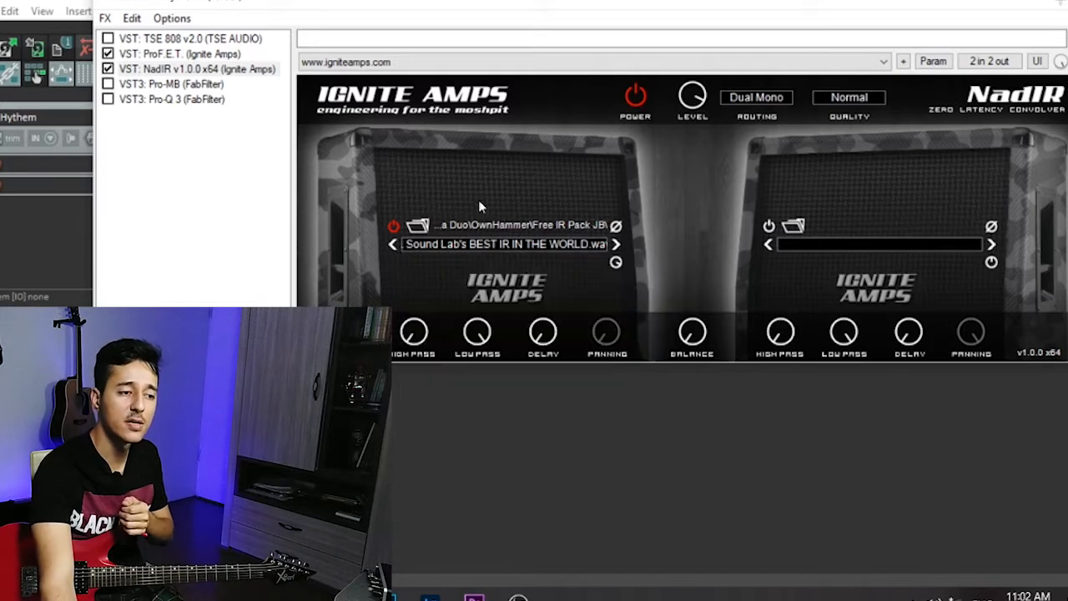
pyautogui.click(417, 226)
pyautogui.click(643, 41)
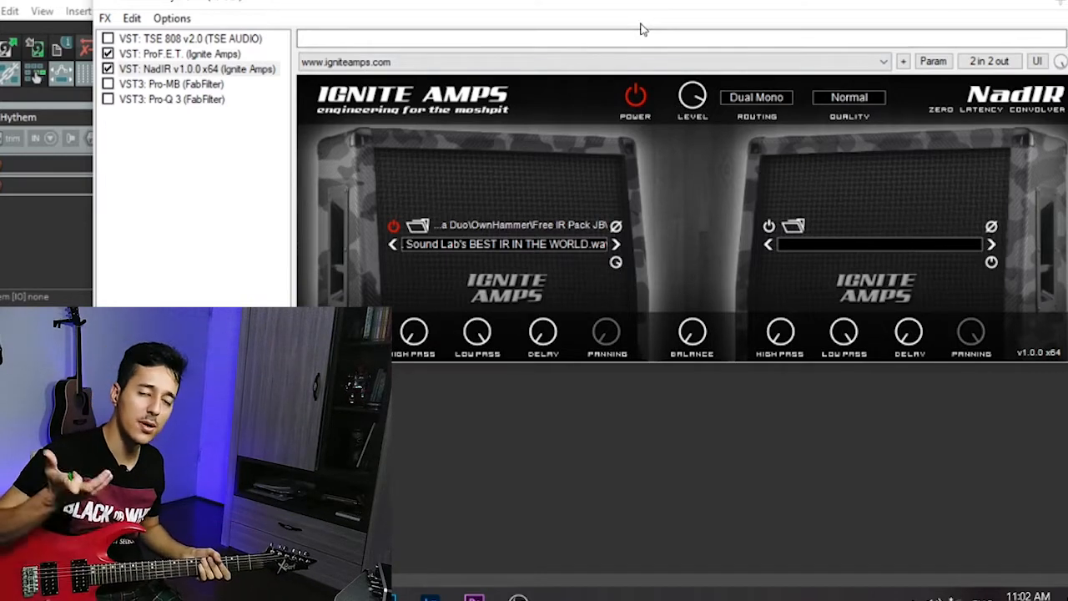
# Compare the level controls along the chain: the ProF.E.T. volume and output and the NadIR level.
pyautogui.click(215, 52)
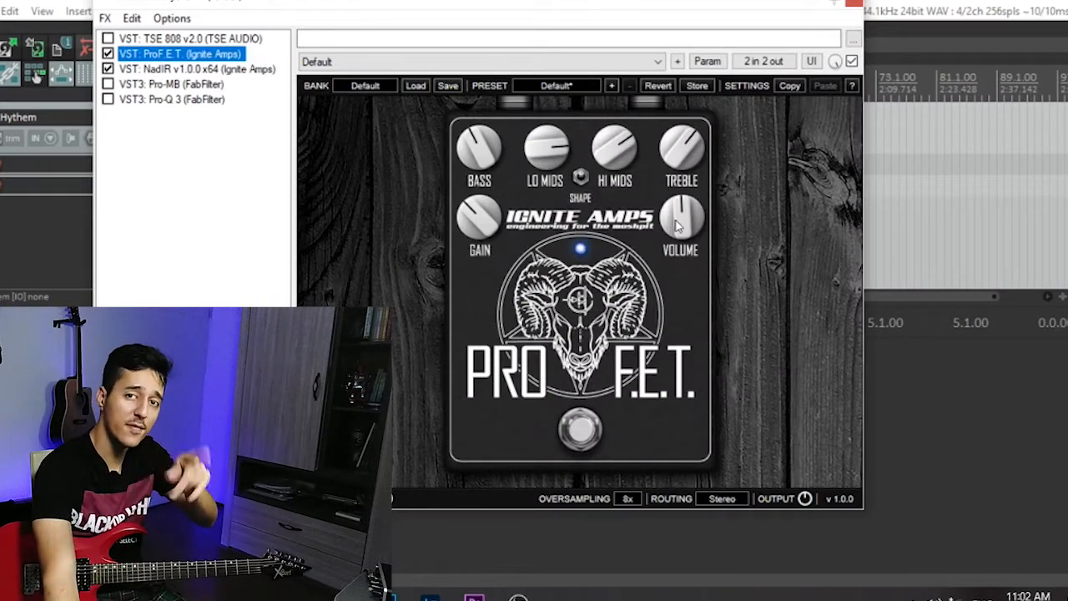
pyautogui.click(192, 69)
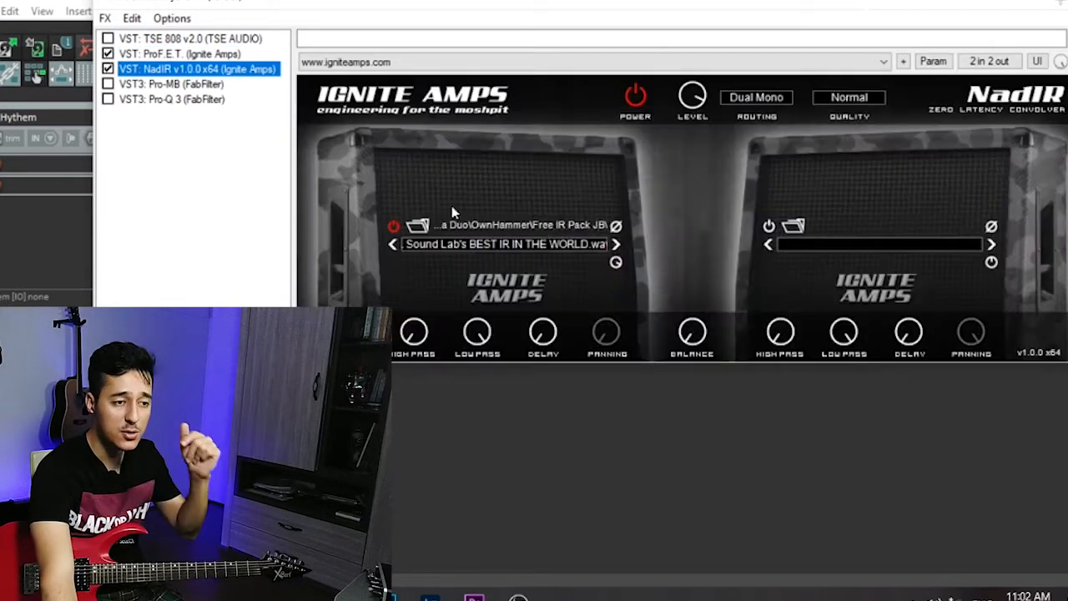
pyautogui.click(689, 100)
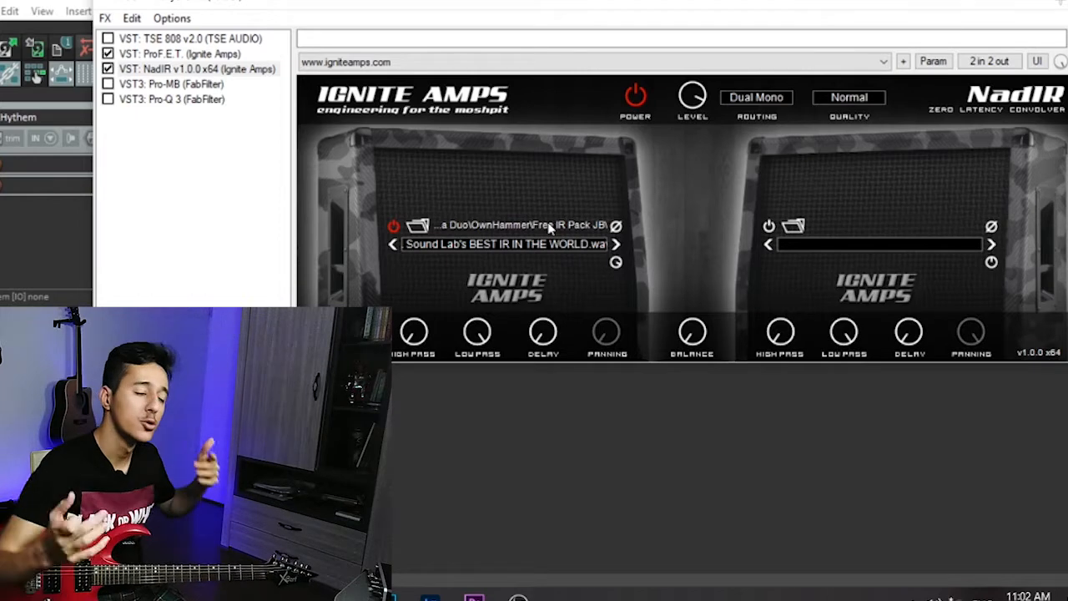
pyautogui.click(221, 54)
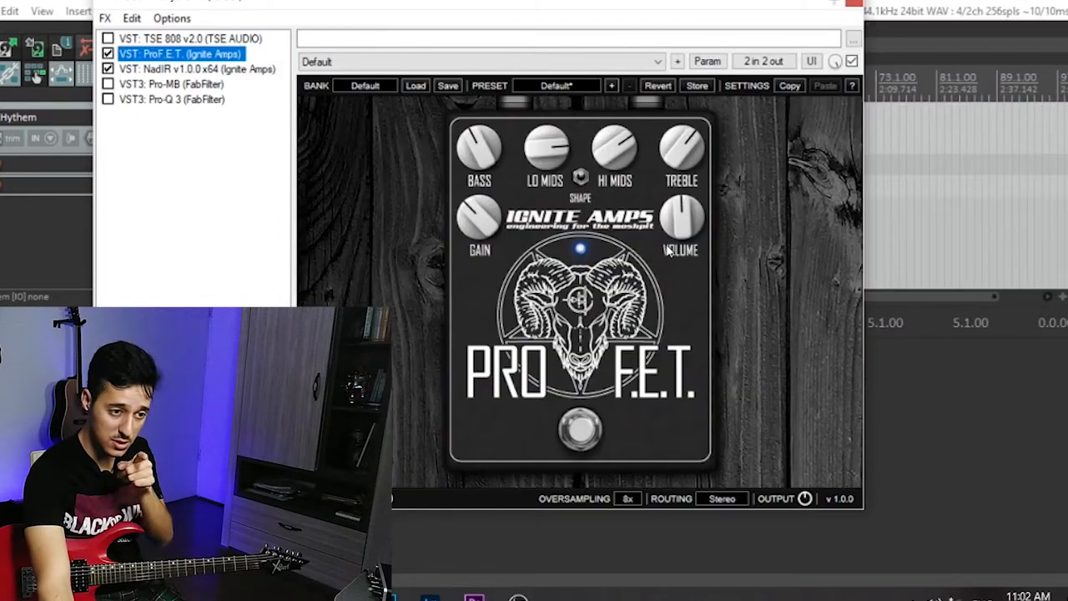
pyautogui.click(680, 240)
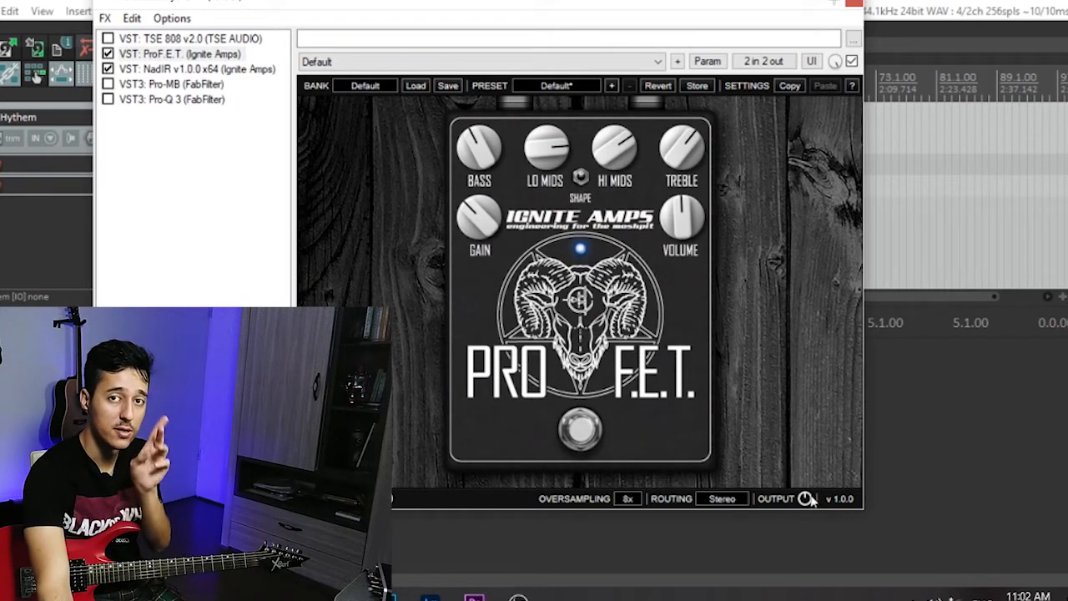
# Enable the TSE 808 overdrive, raise its tone to about 1 o'clock and set its volume to about 11 o'clock.
pyautogui.click(185, 39)
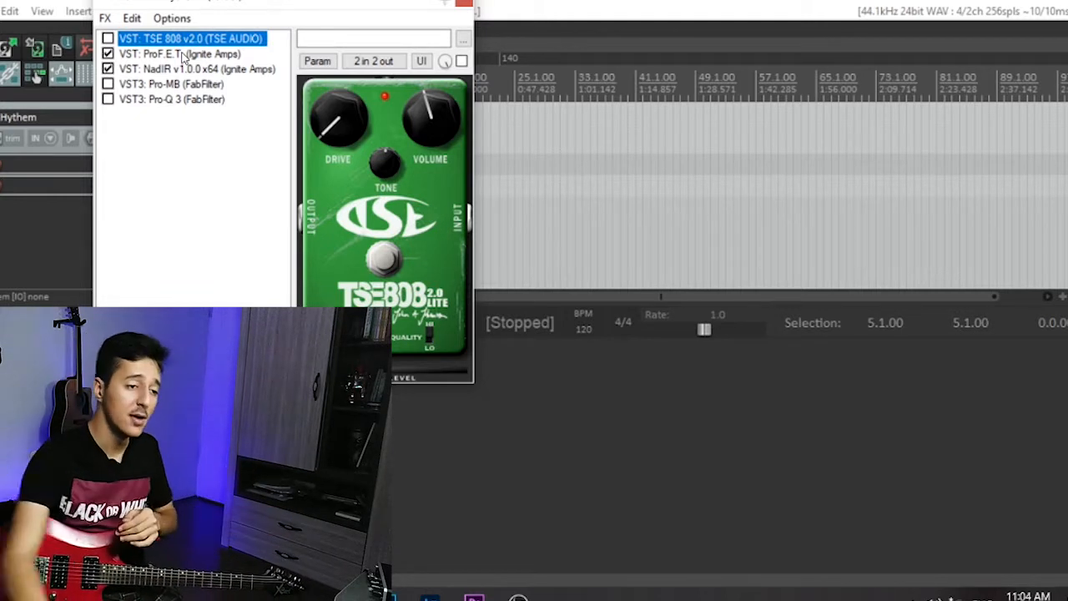
pyautogui.click(360, 119)
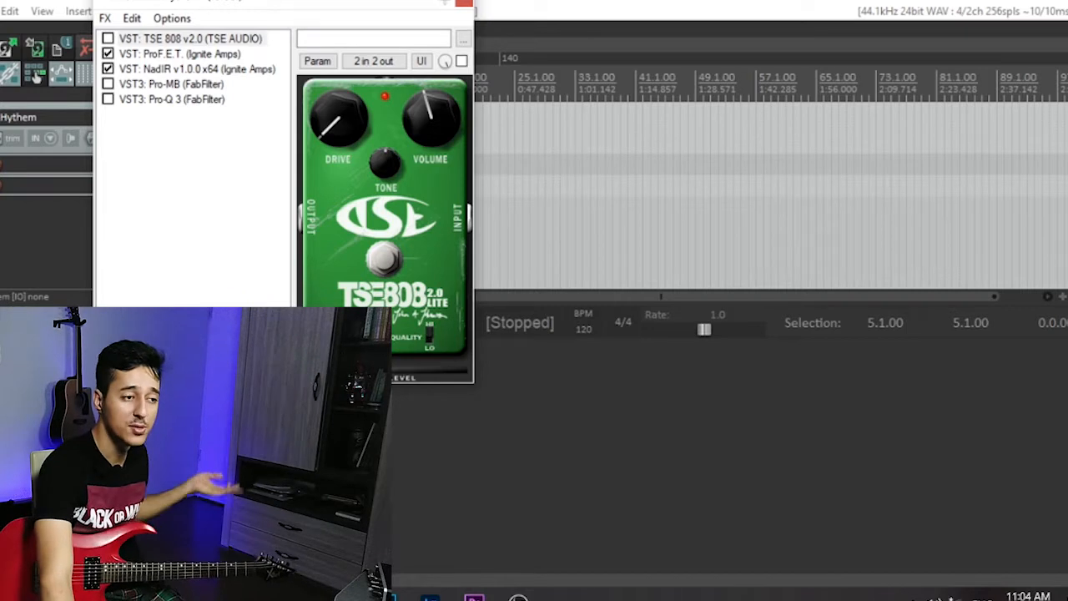
pyautogui.click(107, 39)
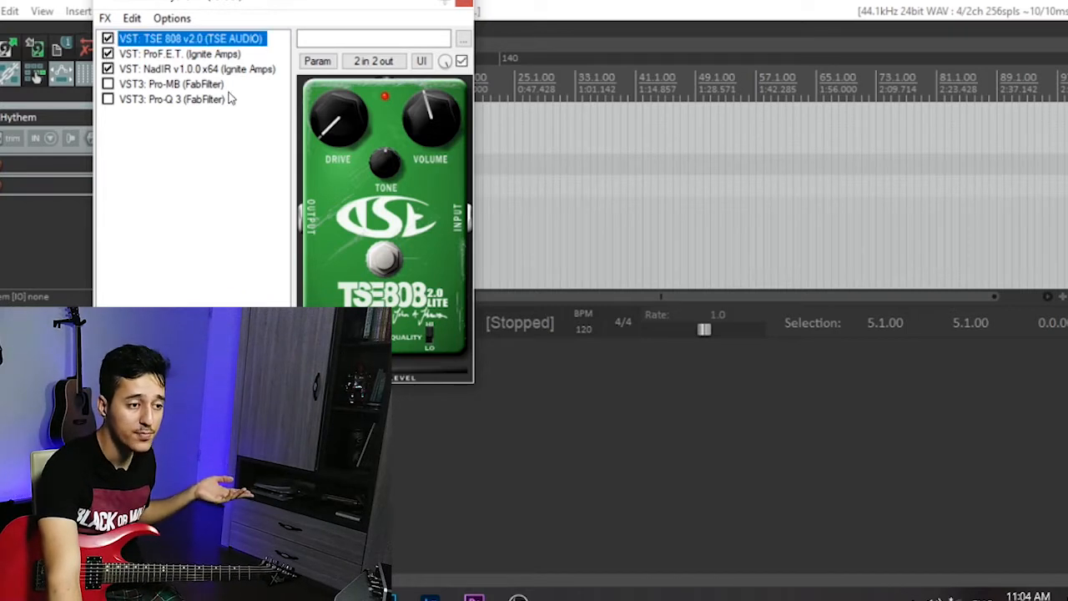
pyautogui.click(332, 118)
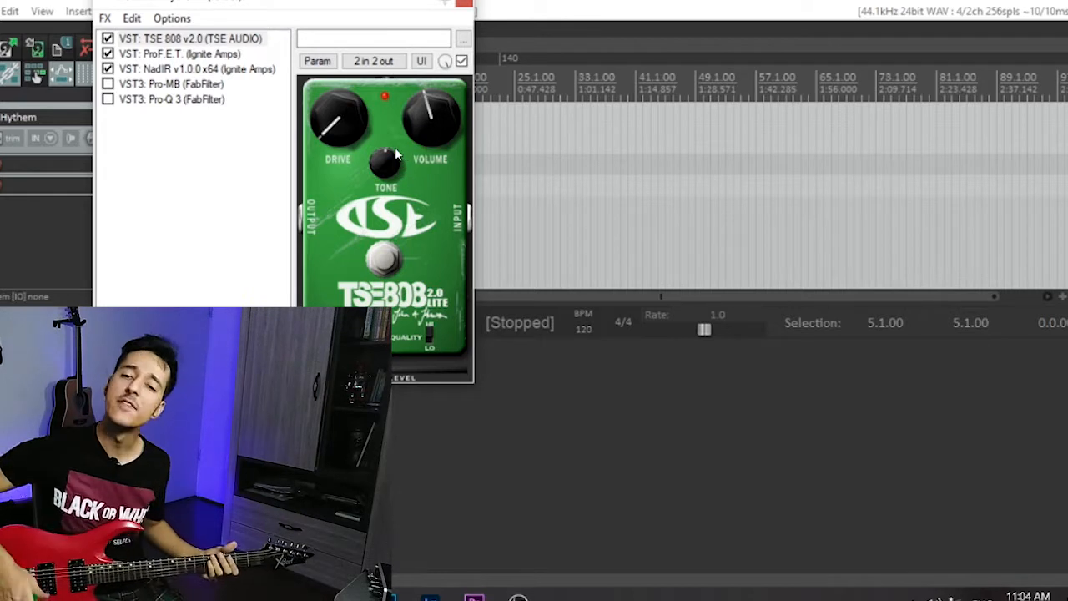
pyautogui.moveTo(425, 119); pyautogui.dragTo(439, 52)
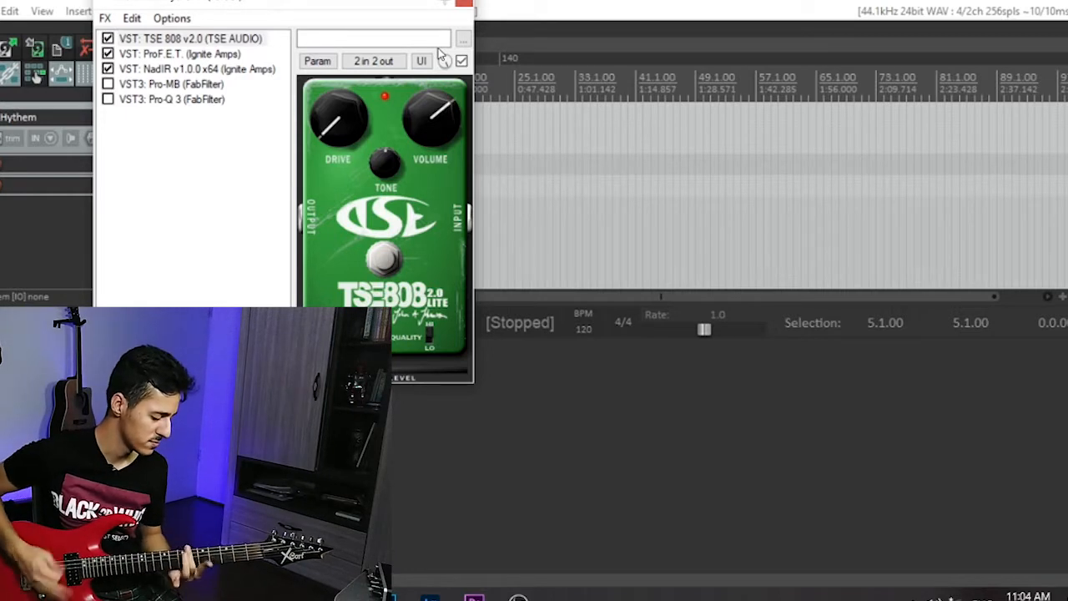
pyautogui.moveTo(440, 121); pyautogui.dragTo(433, 192)
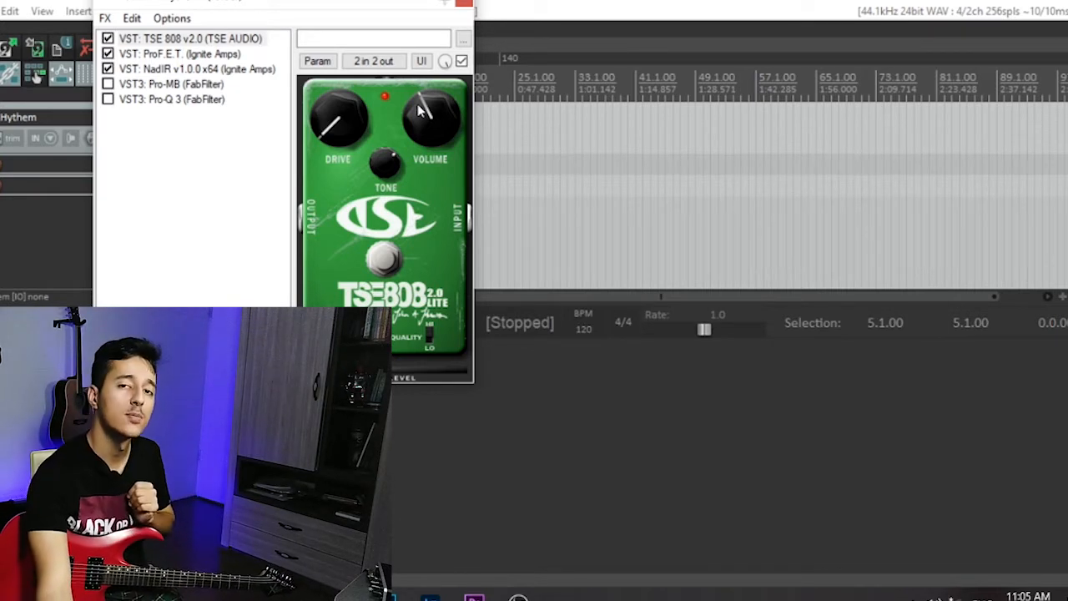
# Enable the Pro-MB multiband compressor and the Pro-Q 3 equalizer on the rhythm track, checking Pro-MB's low-frequency band.
pyautogui.click(122, 85)
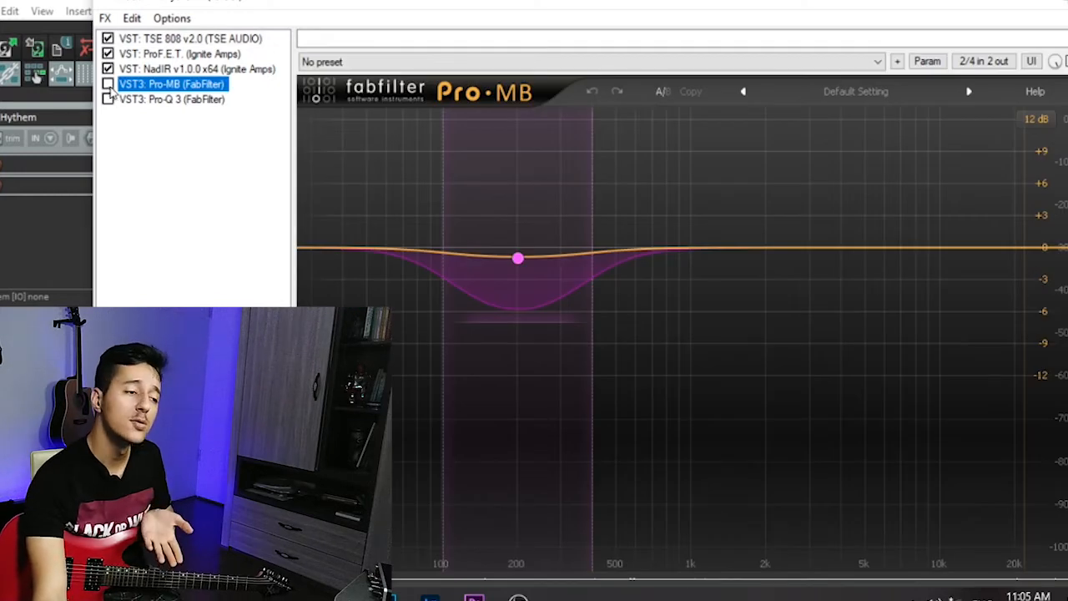
pyautogui.click(107, 85)
pyautogui.moveTo(519, 259)
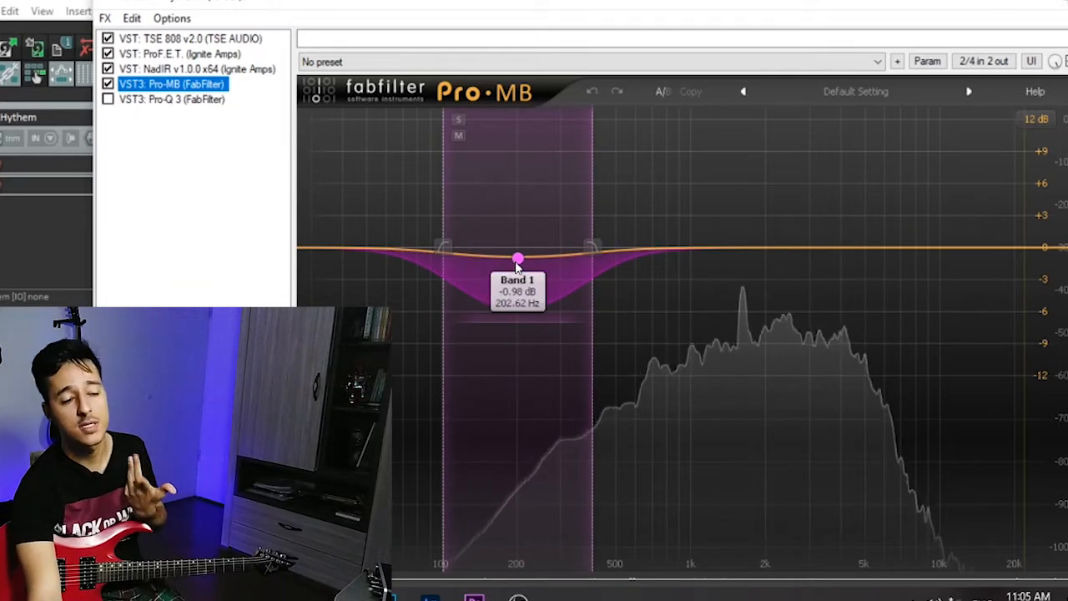
pyautogui.moveTo(448, 254)
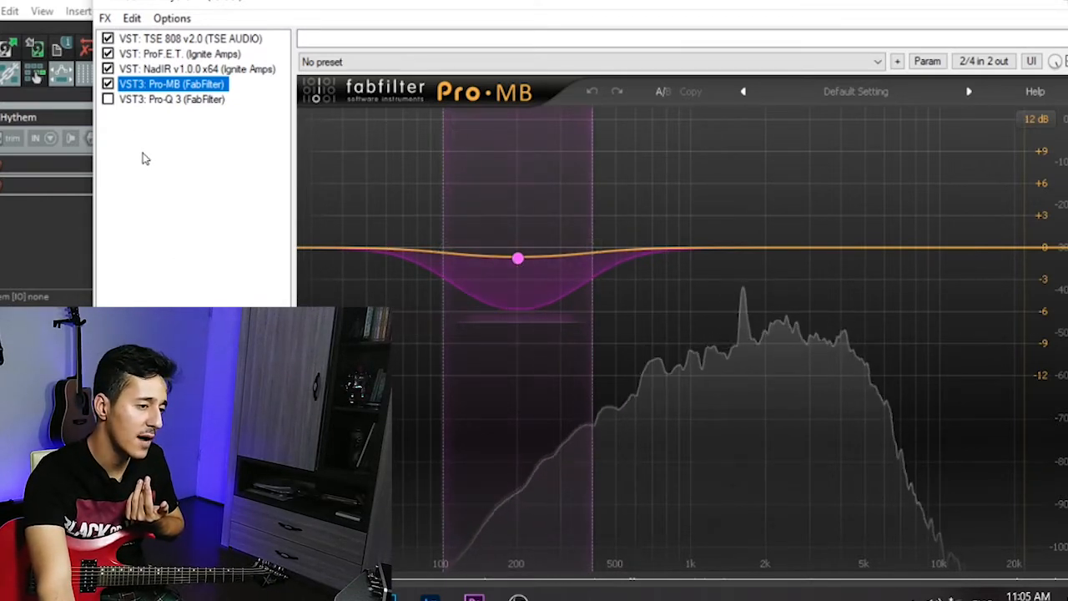
pyautogui.click(111, 98)
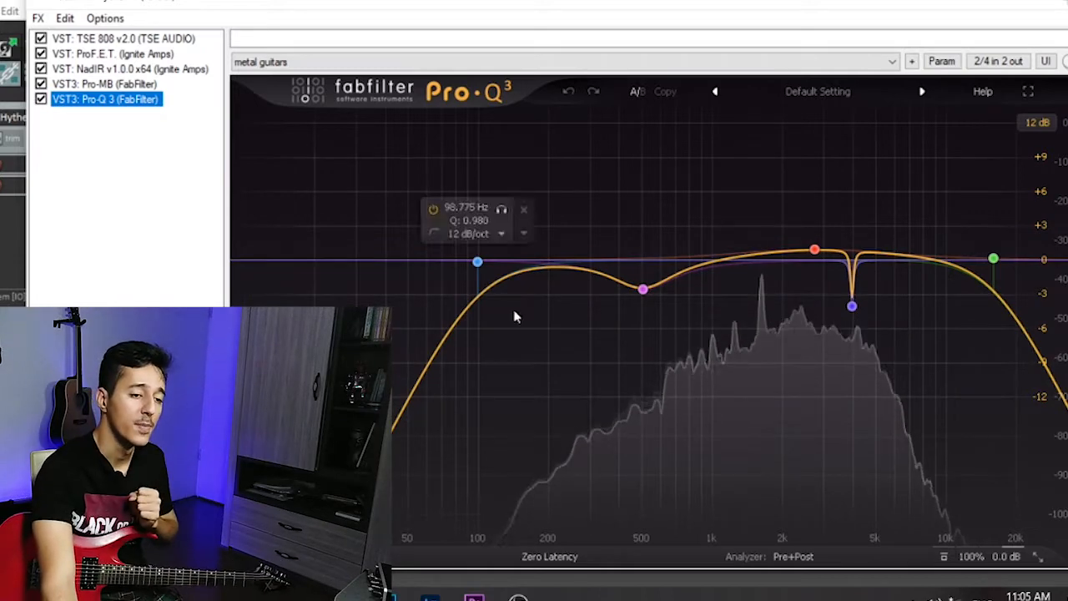
pyautogui.click(136, 112)
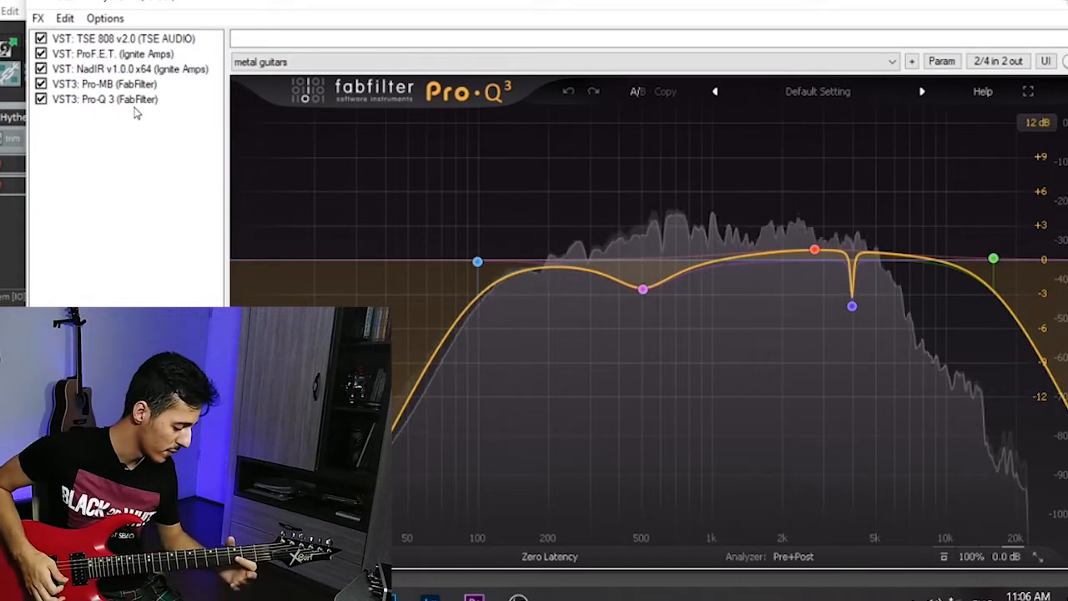